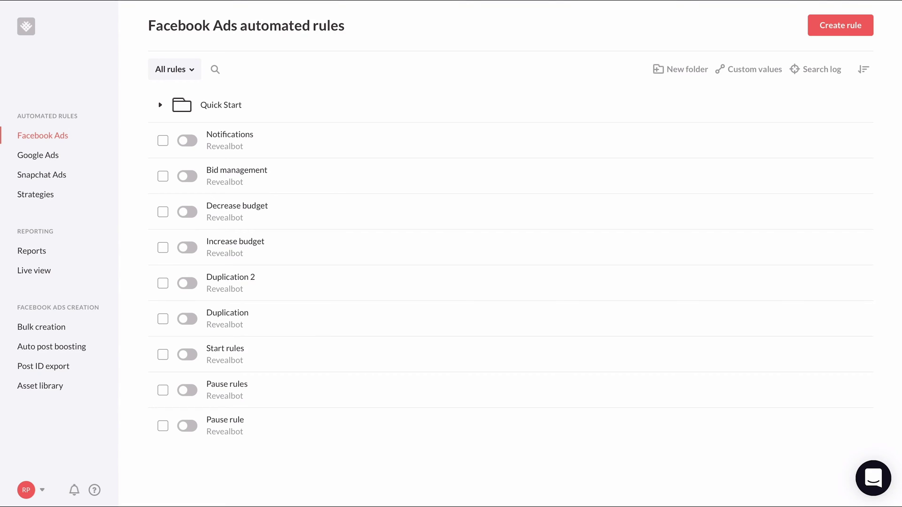
Step: From the Custom values page, open a new Create custom metric dialog
left_click(766, 70)
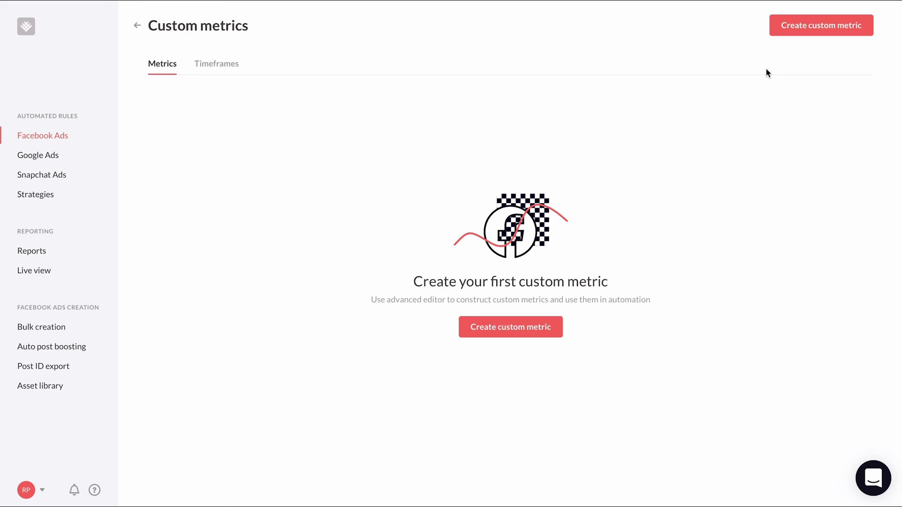
left_click(540, 333)
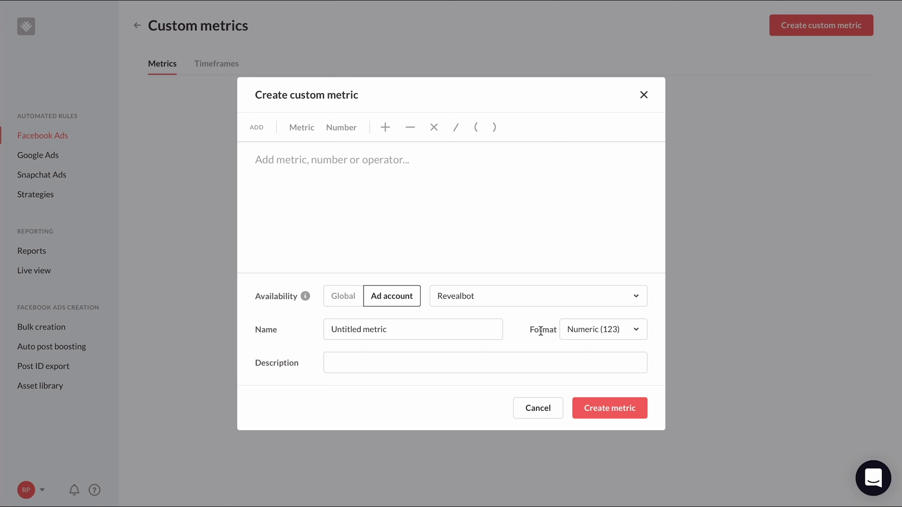
Step: Build the formula Website purchases / Unique clicks (Link) and set availability to Global
left_click(309, 133)
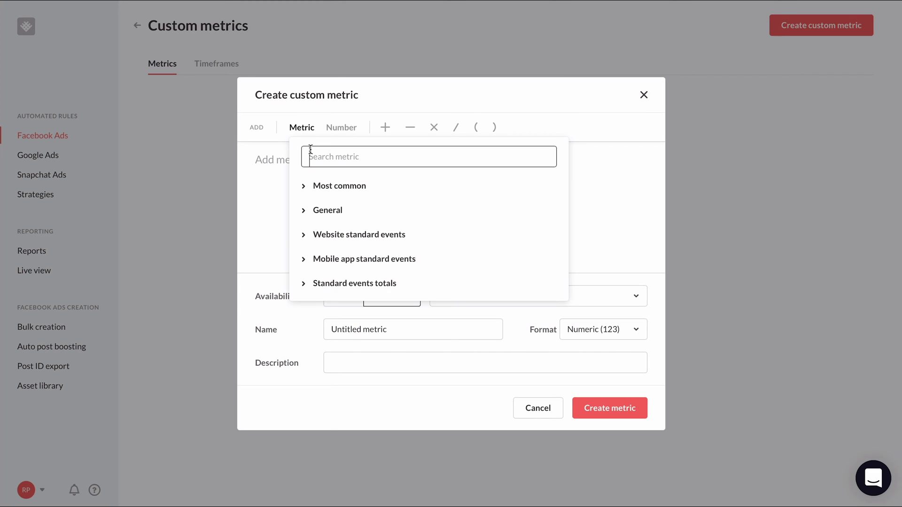
type("purcha")
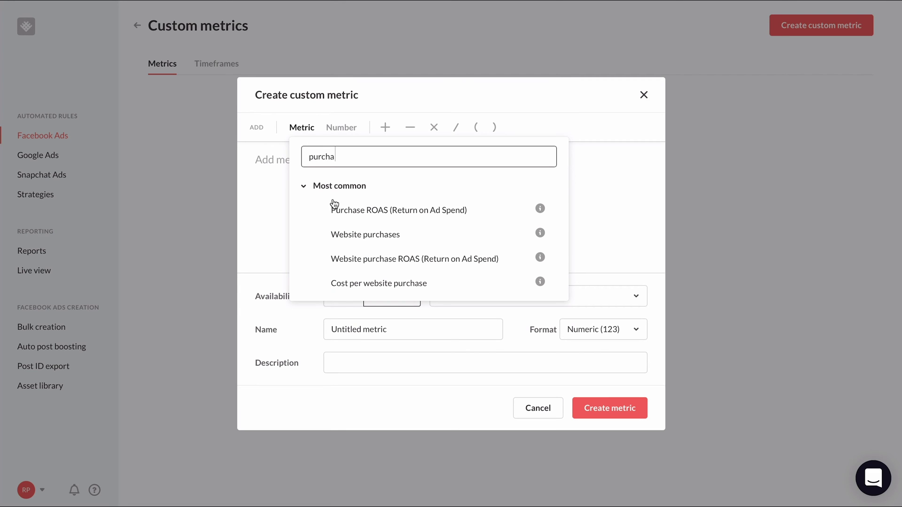
left_click(346, 234)
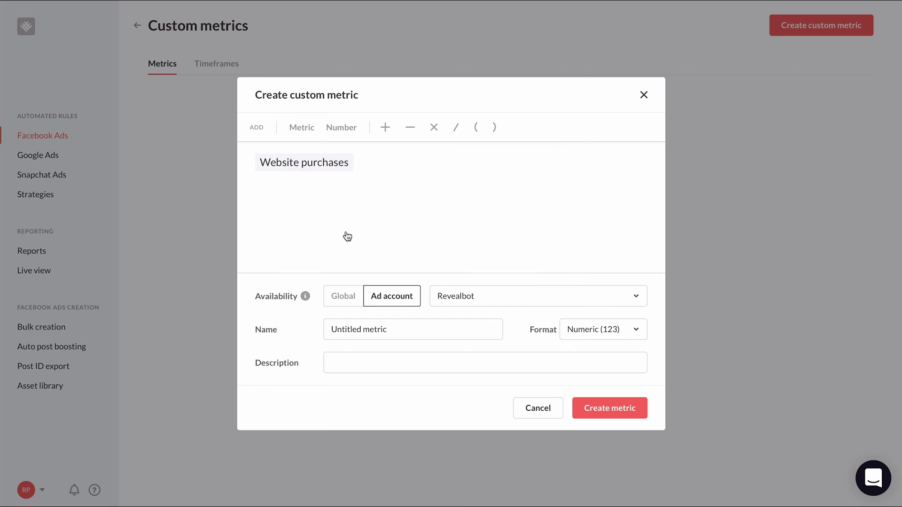
left_click(454, 130)
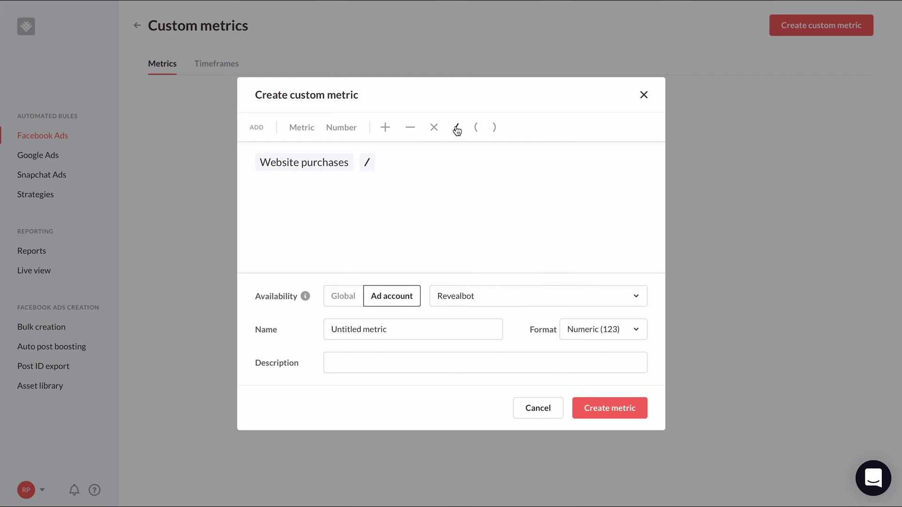
left_click(301, 130)
type("click")
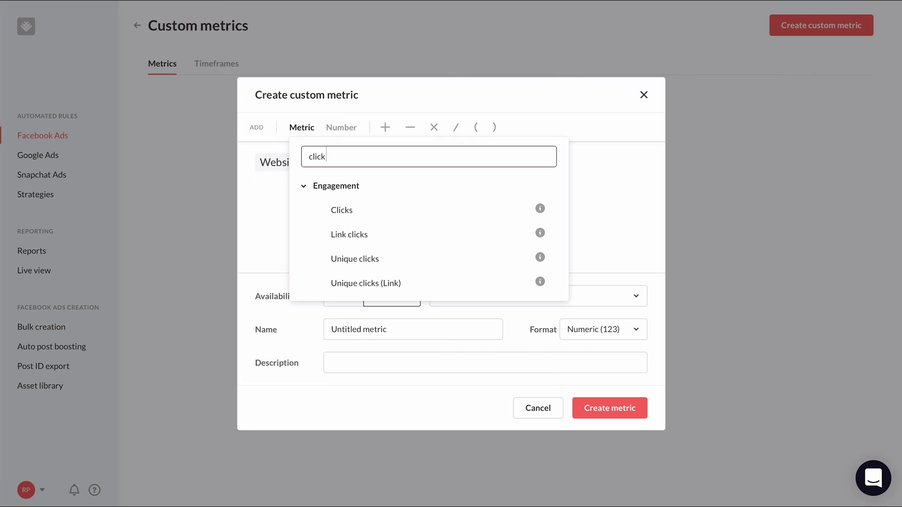
scroll(388, 233, "down", 1)
left_click(395, 247)
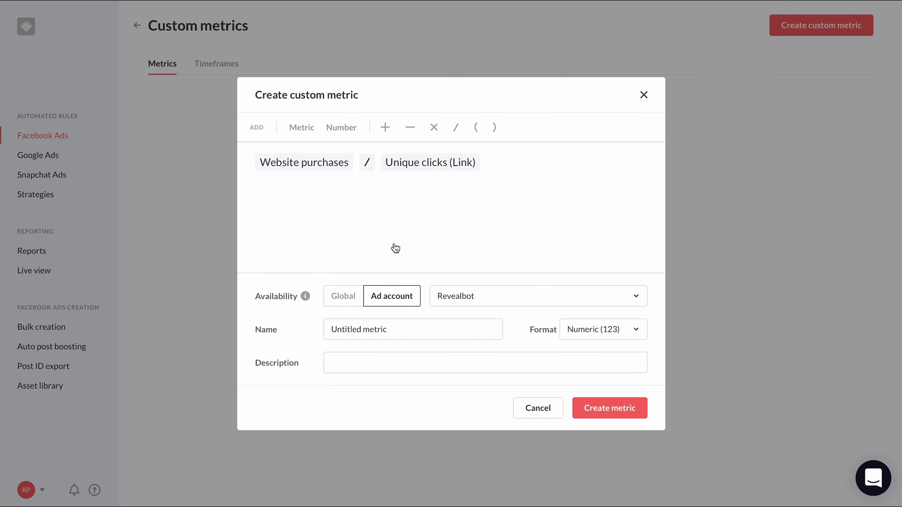
left_click(344, 301)
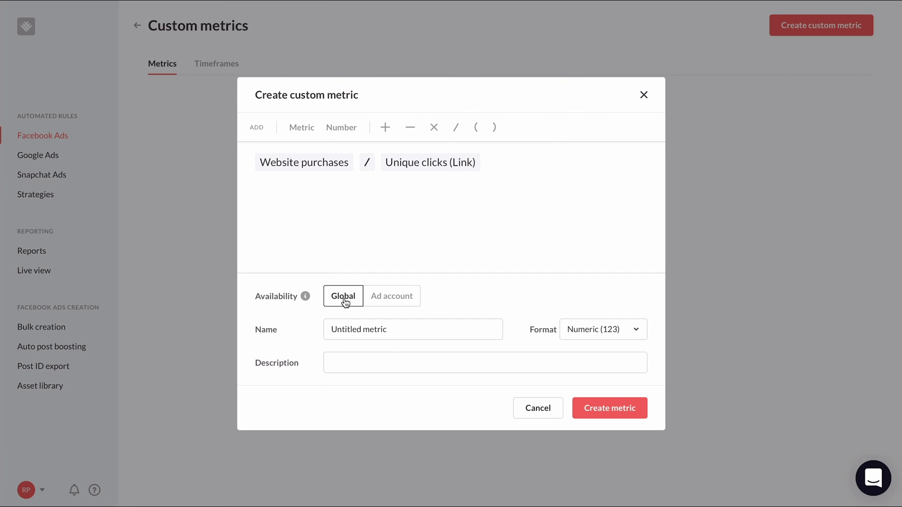
Step: Create the metric 'Conversion rate' in Percentage format, described as 'Purchase and click conversion rate'
left_click_drag(394, 329, 323, 327)
type("Conversio")
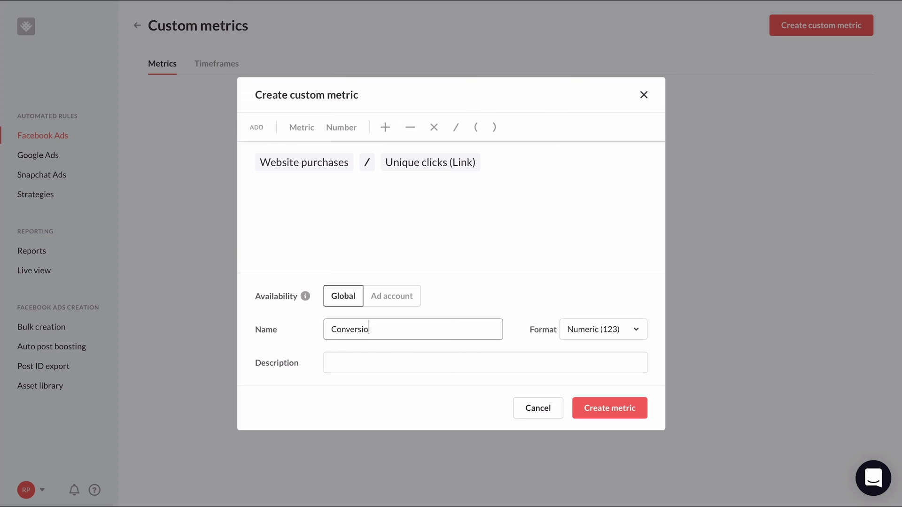
type("n rate")
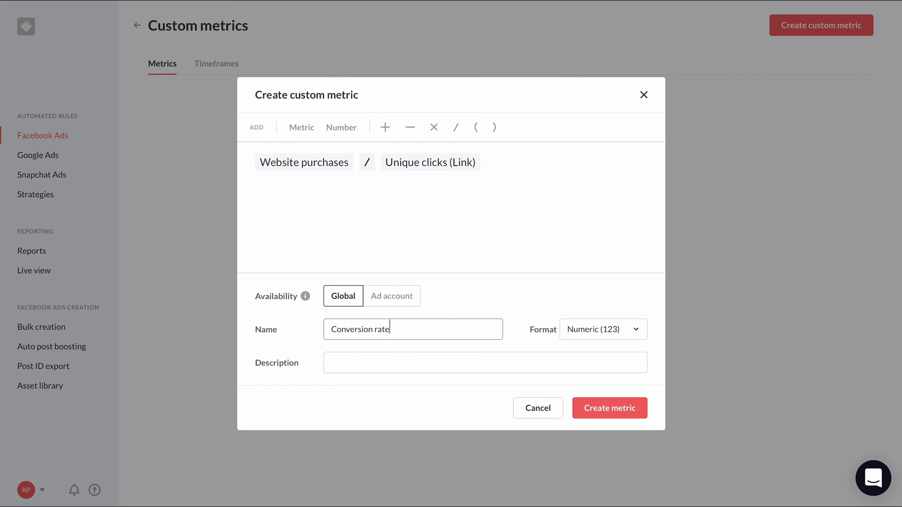
left_click(612, 331)
left_click(609, 303)
left_click(461, 358)
type("P")
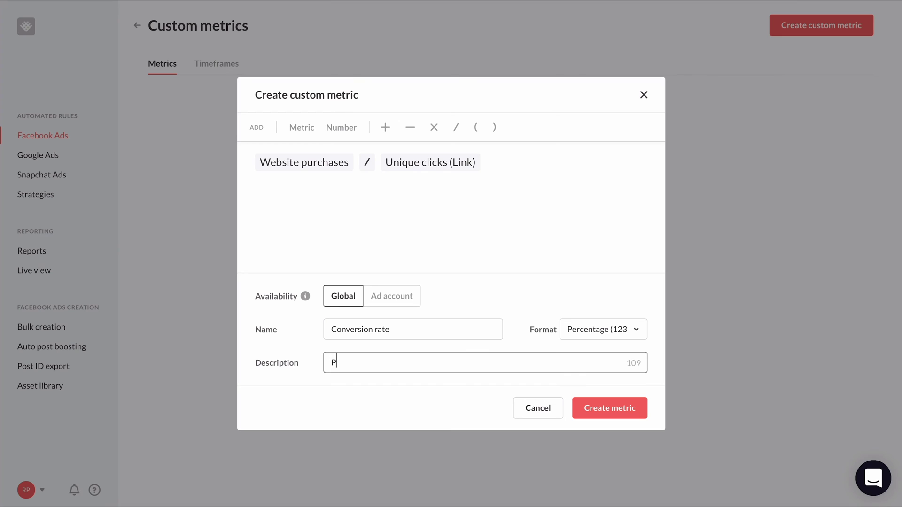
type("urchase and click conversion rate")
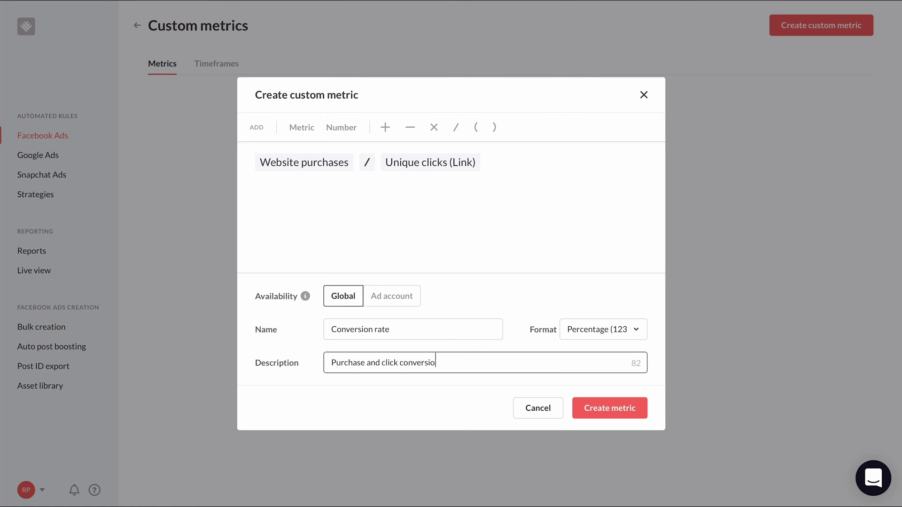
left_click(582, 407)
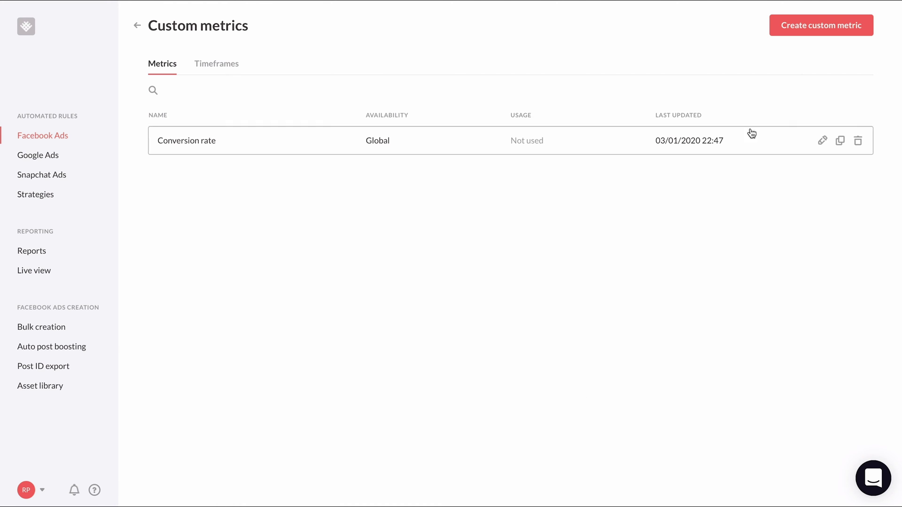
Step: Open another Create custom metric dialog from the top-right button
left_click(807, 31)
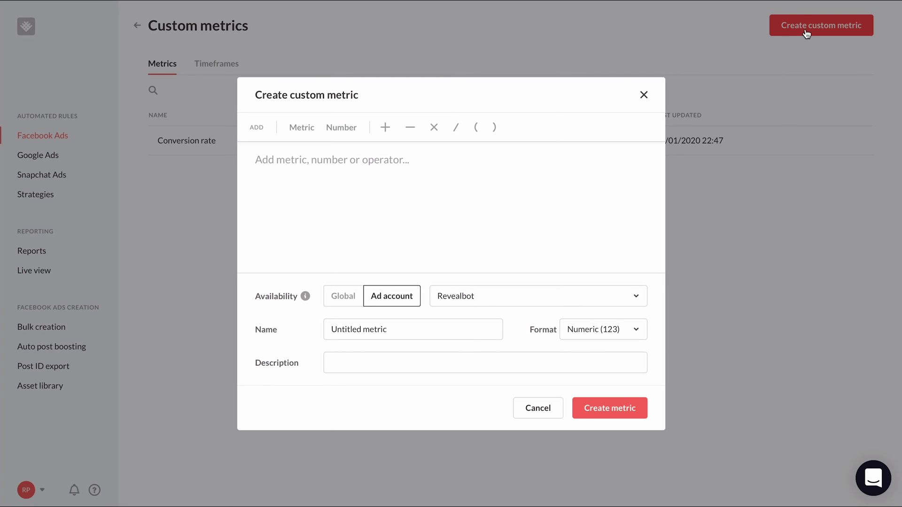
Step: Create the metric 'ROAS target' as the constant 2.5, described as 'My ROAS target'
left_click(346, 128)
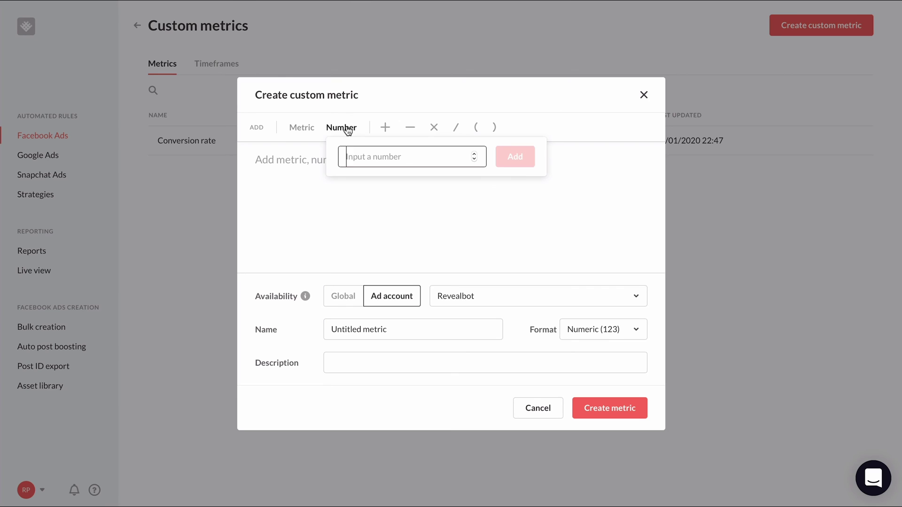
type("2.5")
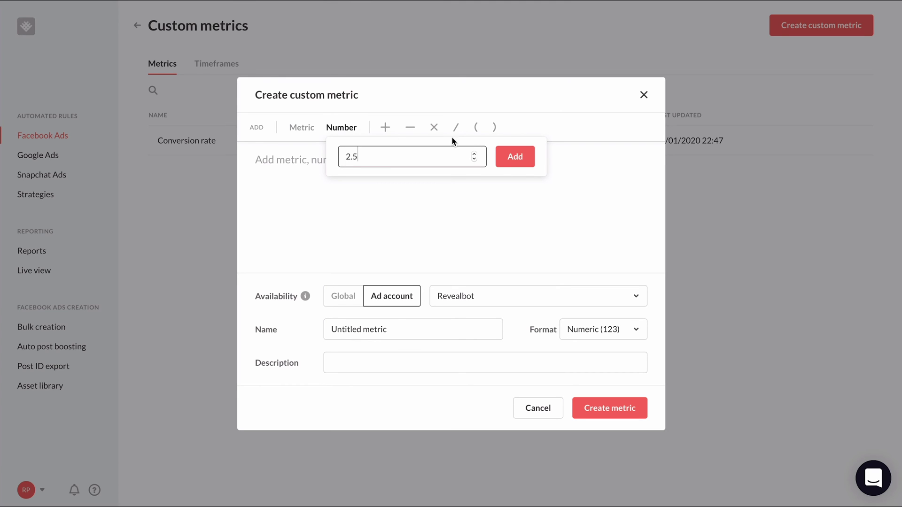
left_click(512, 157)
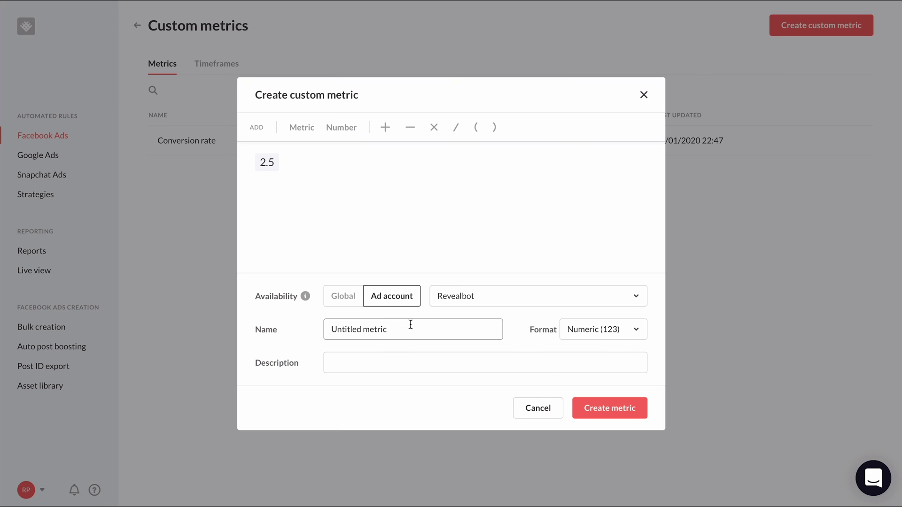
left_click_drag(395, 324, 319, 322)
type("R")
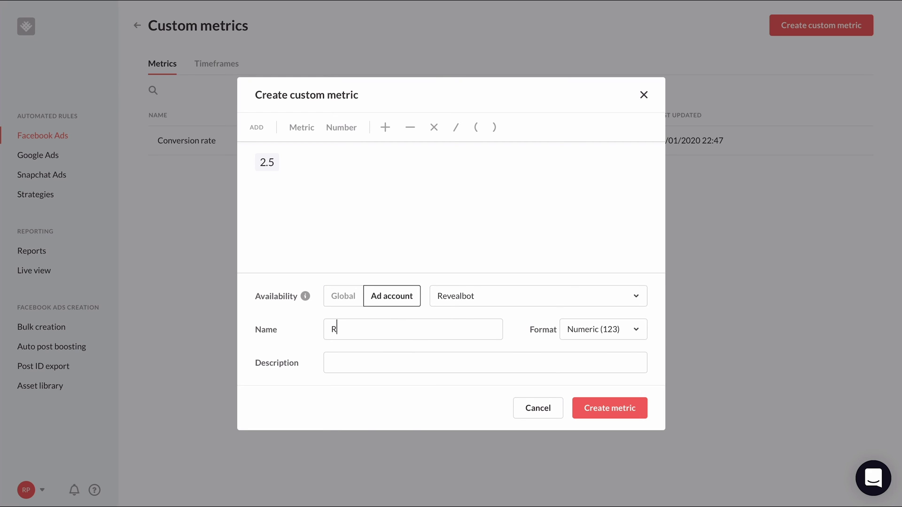
type("OAS target")
left_click(344, 359)
type("M")
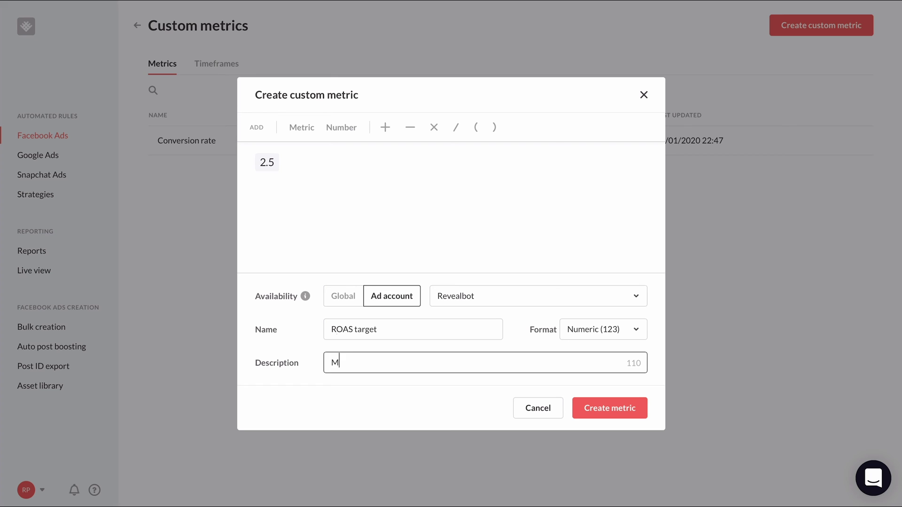
type("y ROAS target")
left_click(577, 403)
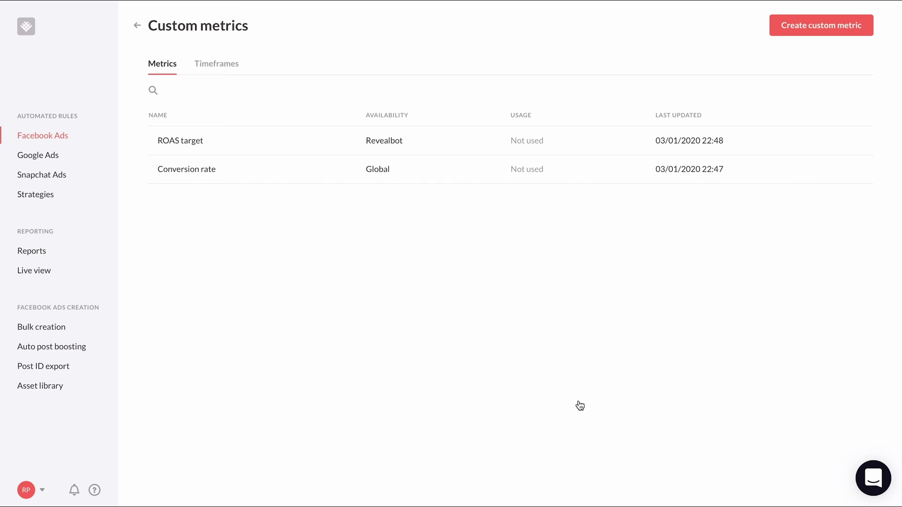
Step: Go to the Facebook Ads rules list and edit the Increase budget rule
left_click(68, 137)
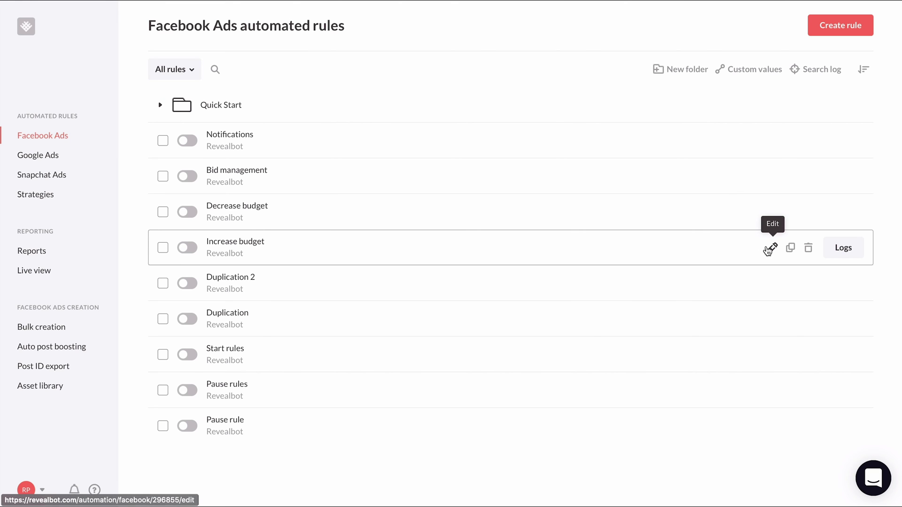
left_click(768, 249)
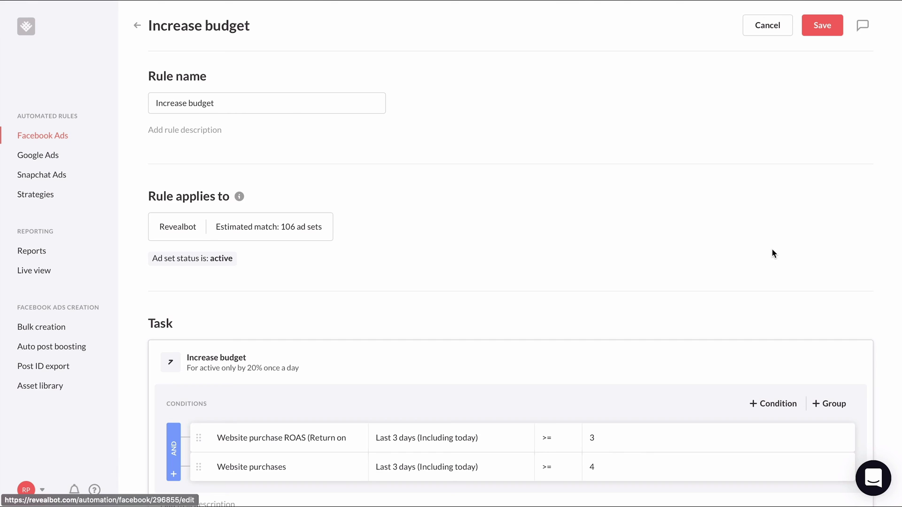
Step: Make the ROAS condition compare against the custom metric ROAS target
scroll(772, 248, "down", 3)
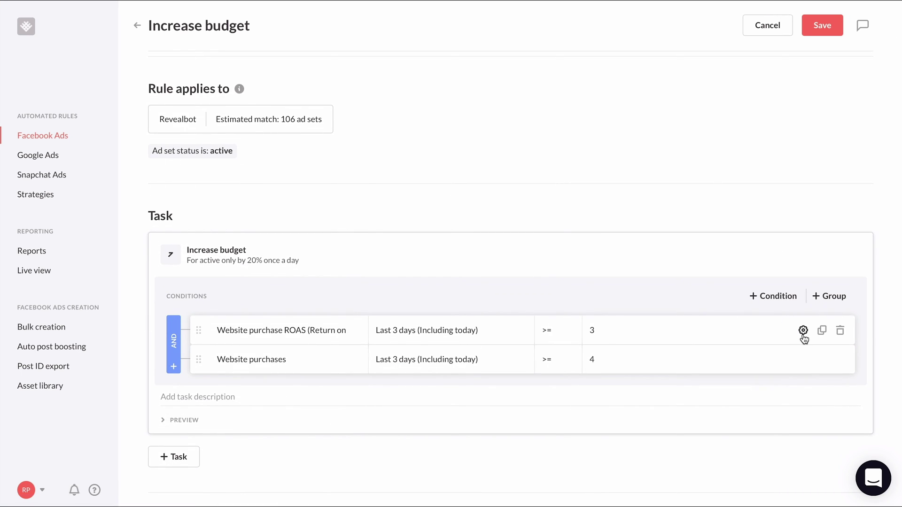
left_click(803, 331)
left_click(822, 391)
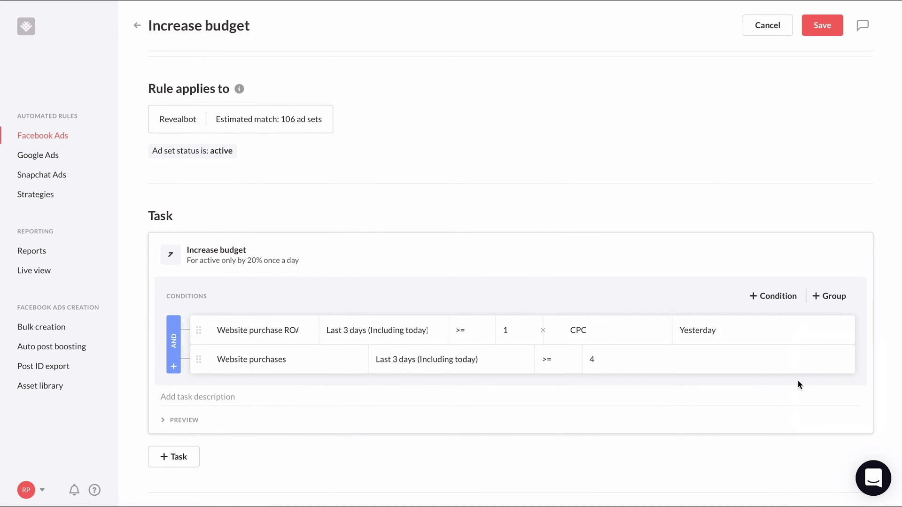
left_click(644, 330)
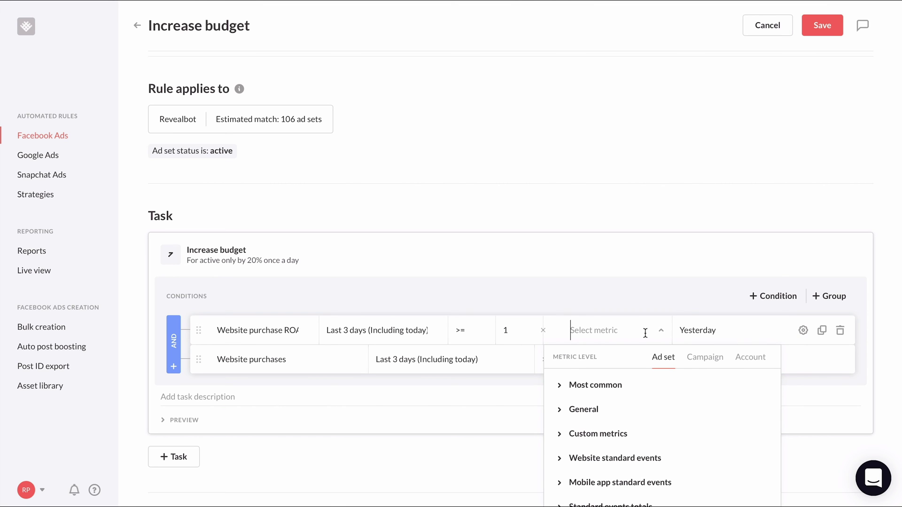
left_click(606, 435)
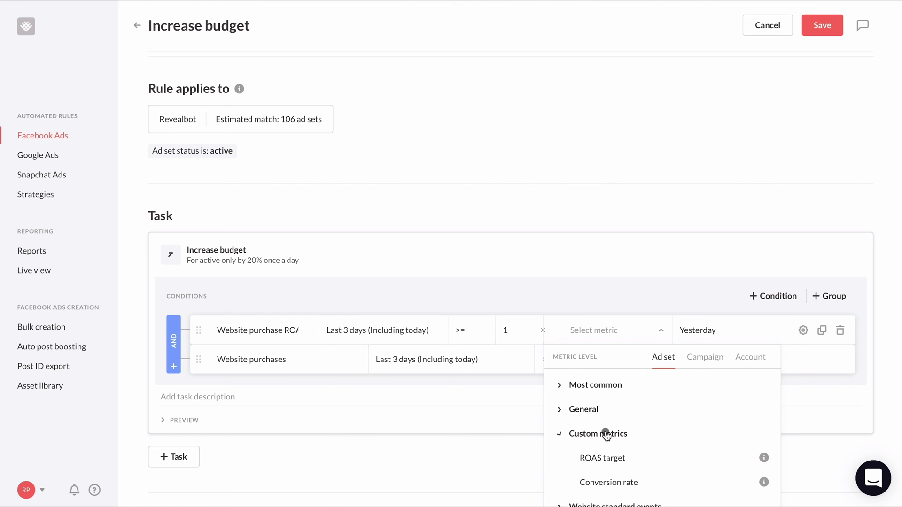
left_click(615, 458)
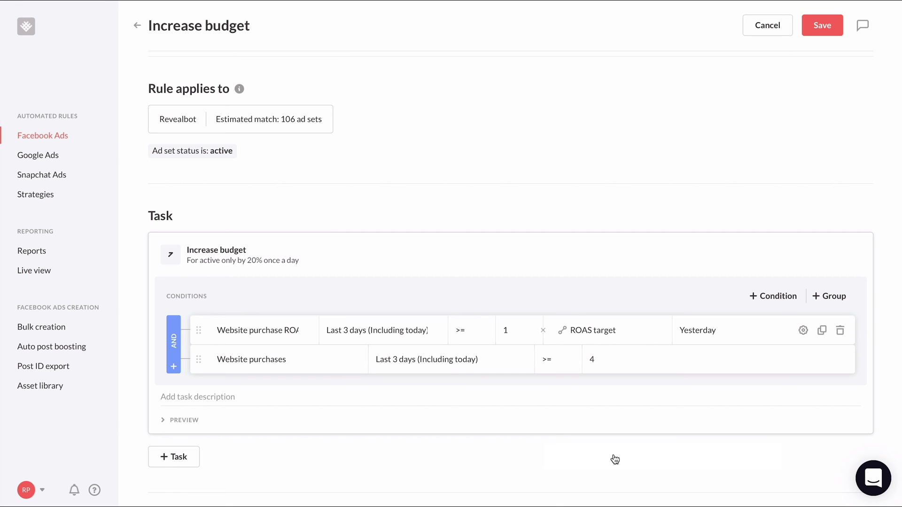
Step: Set ROAS target's period to Last 3 days (Including today), preview the conditions, and save the rule
left_click(720, 331)
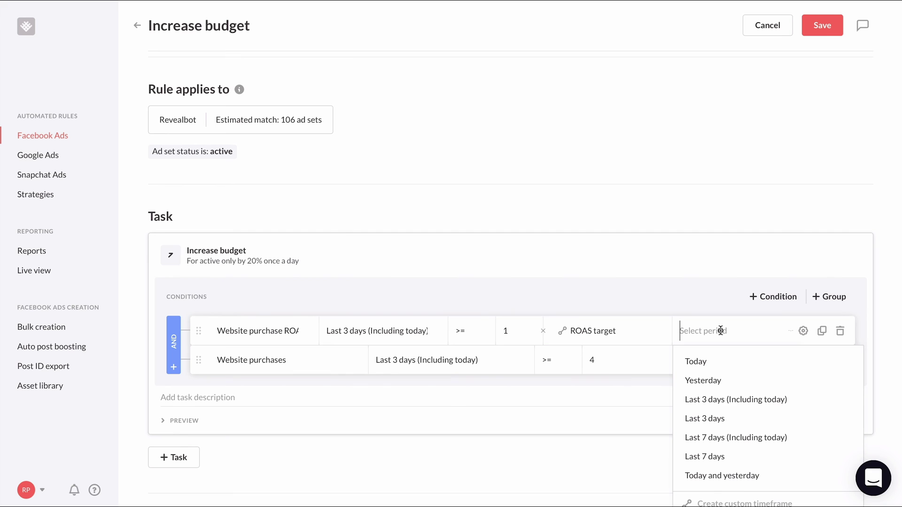
left_click(718, 399)
left_click(690, 418)
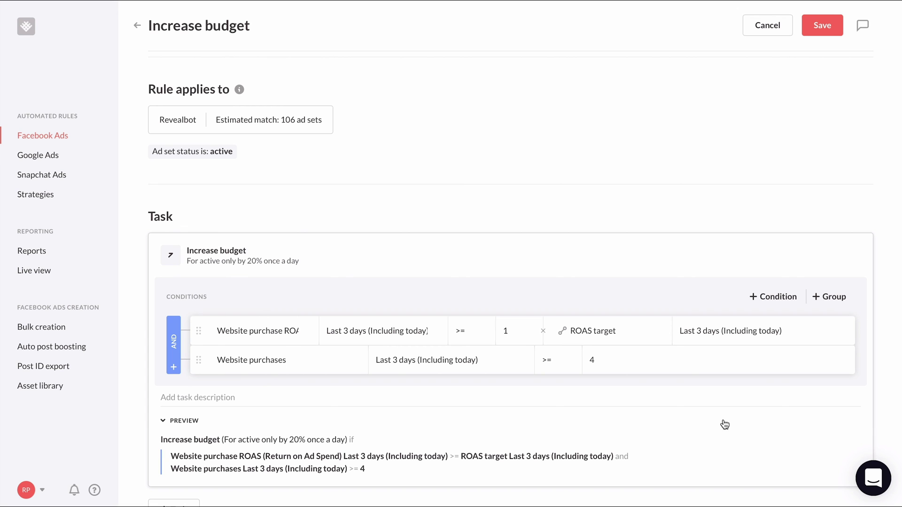
left_click(831, 34)
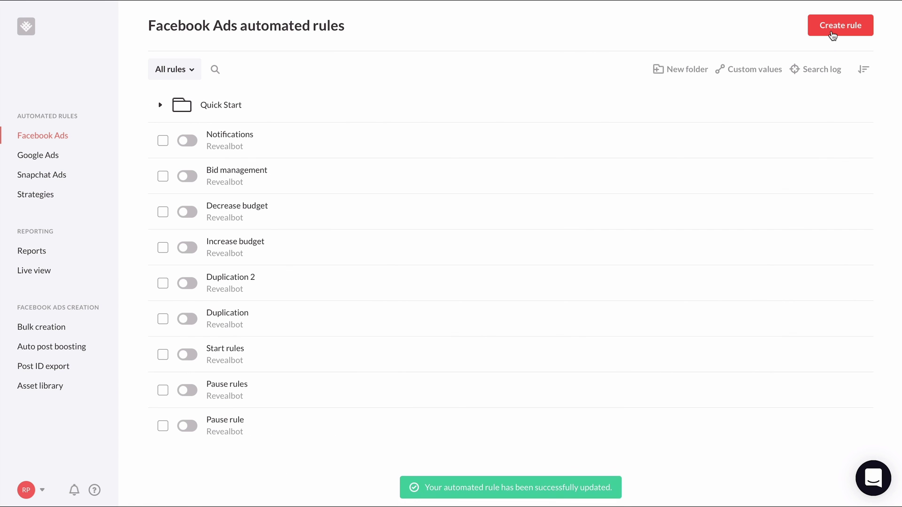